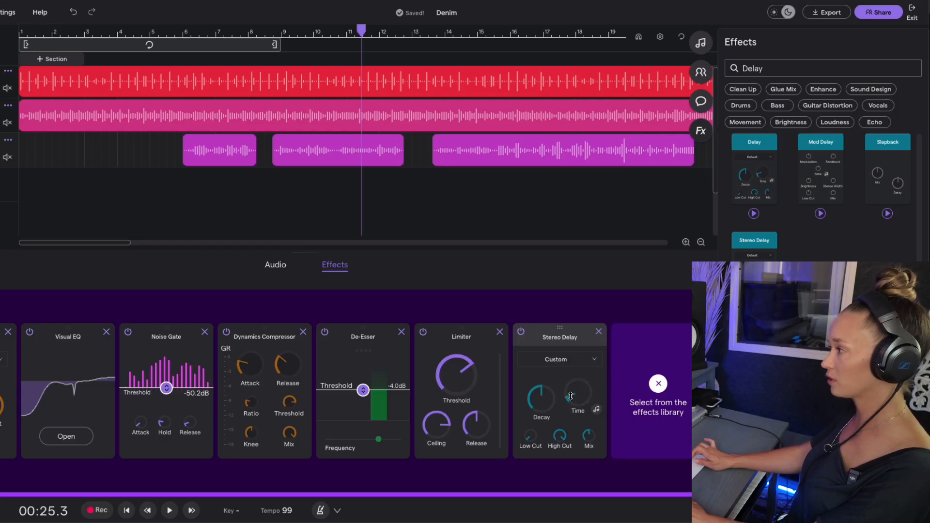
Sync the Stereo Delay's time to note values, set it to a 1/8 dotted note, and preview the song
{"action": "left_click", "coordinate": [597, 410]}
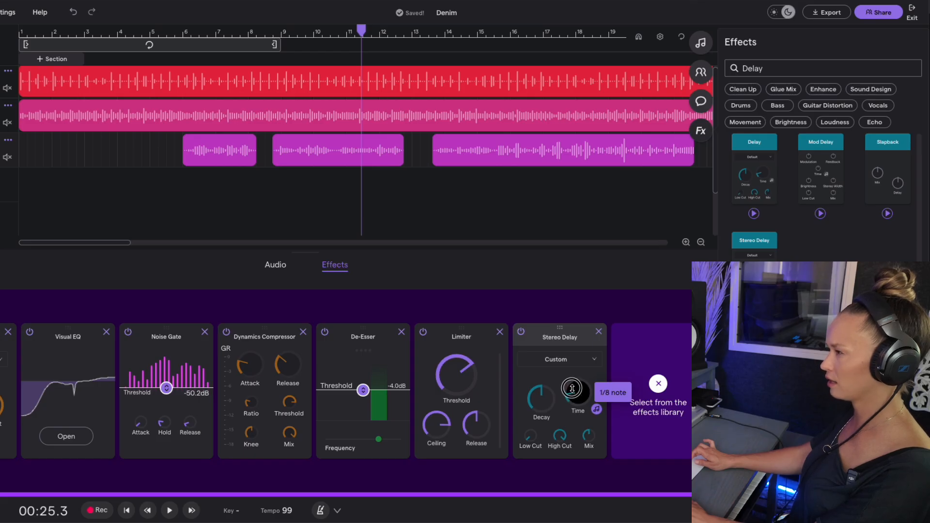
{"action": "left_click_drag", "start_coordinate": [572, 386], "coordinate": [573, 382]}
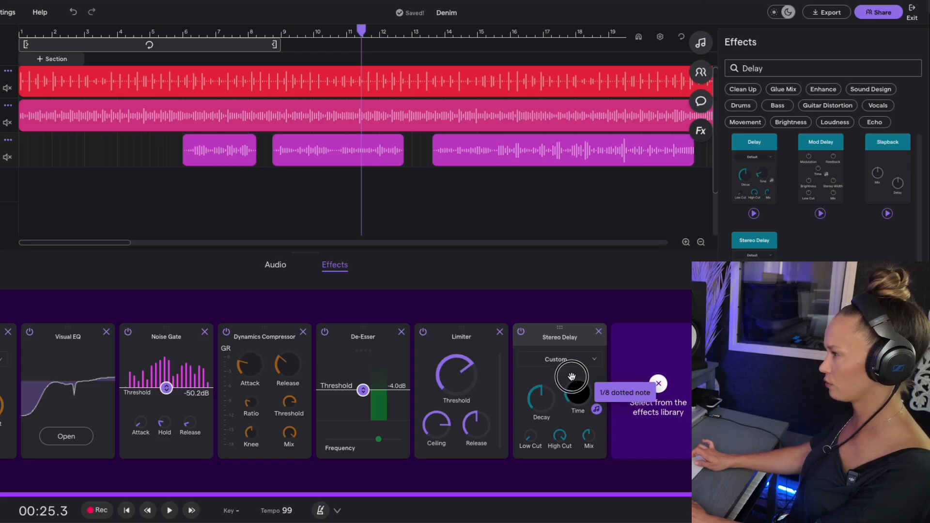
{"action": "key", "text": "space"}
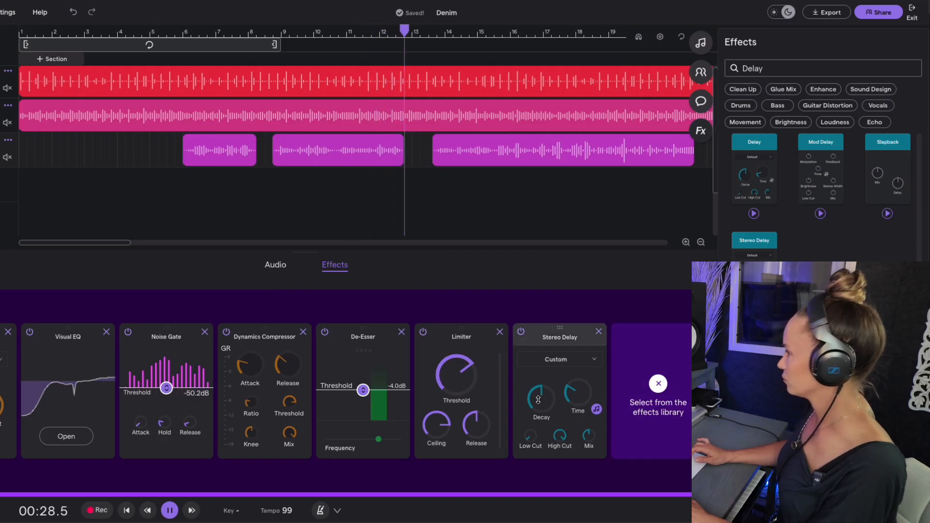
{"action": "key", "text": "space"}
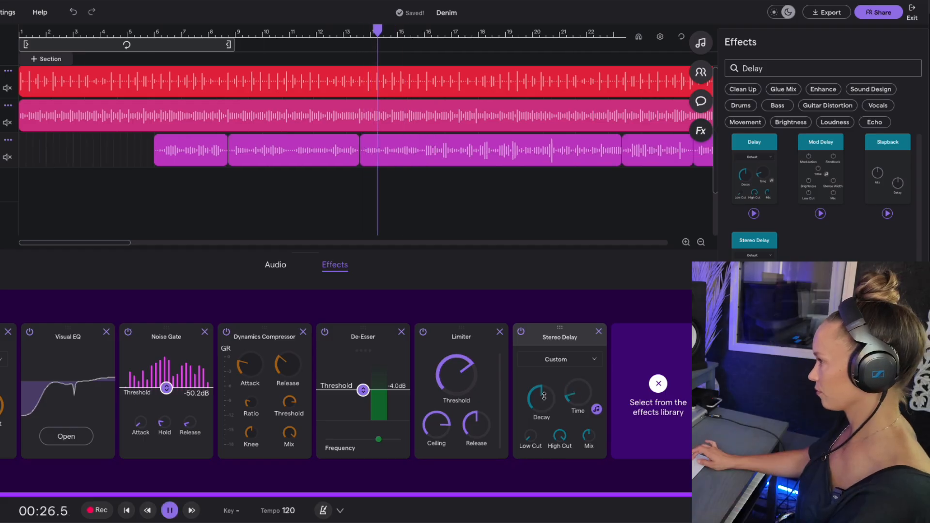
Lower the Stereo Delay's decay and mix and readjust its time while listening to the song
{"action": "left_click_drag", "start_coordinate": [544, 396], "coordinate": [517, 455]}
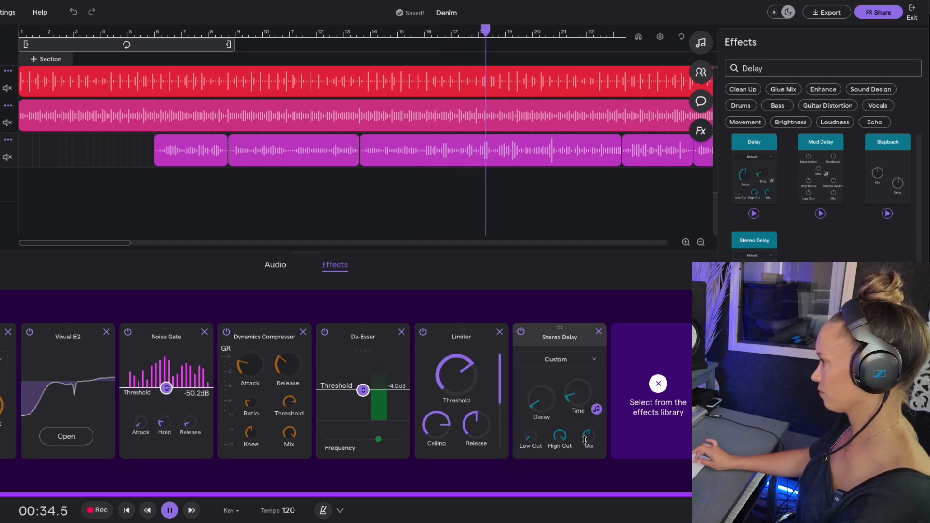
{"action": "left_click_drag", "start_coordinate": [584, 439], "coordinate": [576, 494]}
{"action": "left_click_drag", "start_coordinate": [567, 398], "coordinate": [575, 365]}
{"action": "key", "text": "space"}
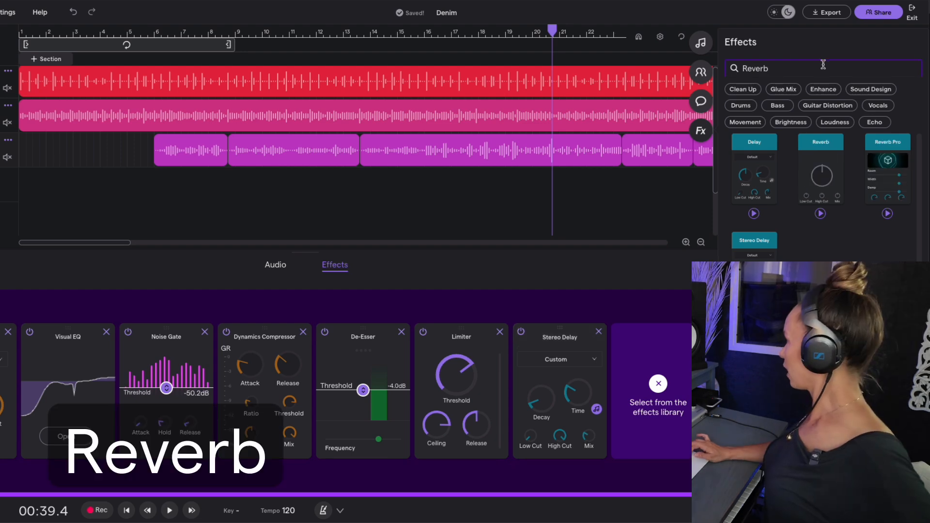
Add Reverb Pro to the end of the effects chain, set its width to 0%, and play from around bar 6
{"action": "left_click", "coordinate": [890, 165]}
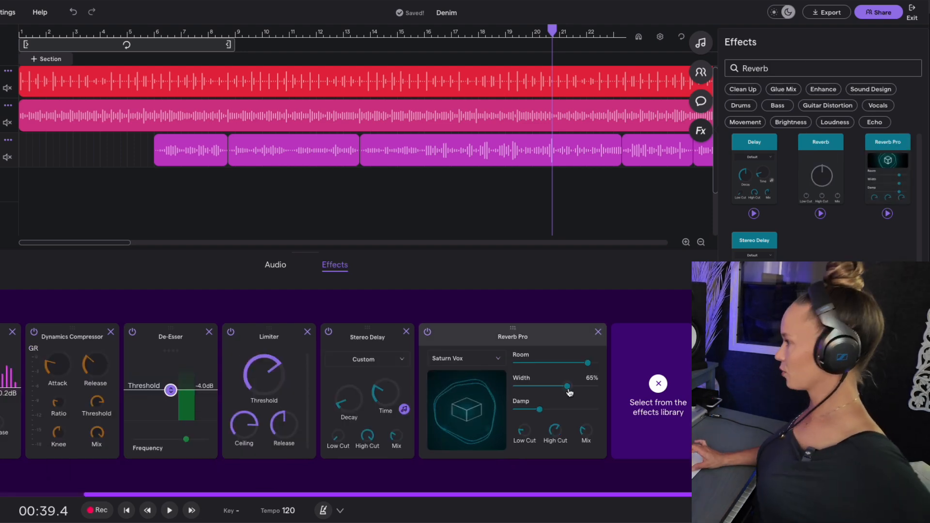
{"action": "left_click_drag", "start_coordinate": [569, 392], "coordinate": [500, 387]}
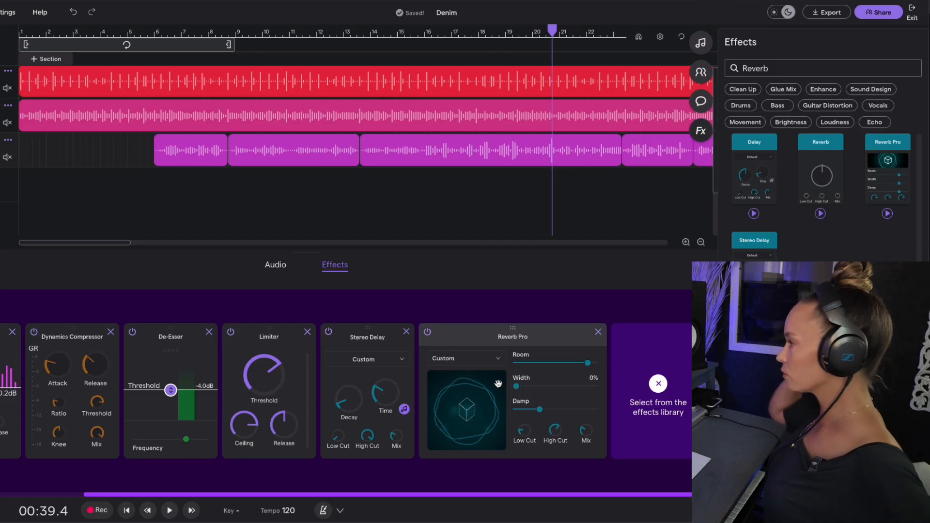
{"action": "left_click", "coordinate": [164, 184]}
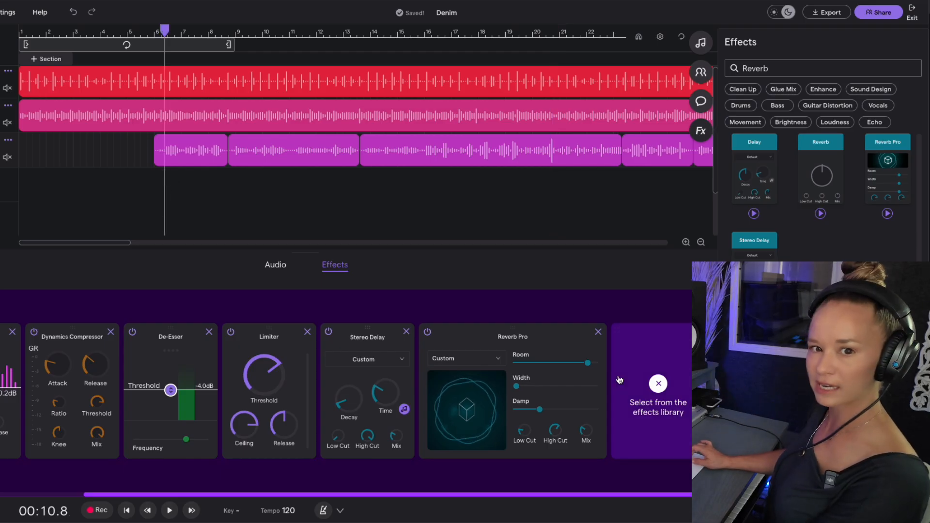
{"action": "key", "text": "space"}
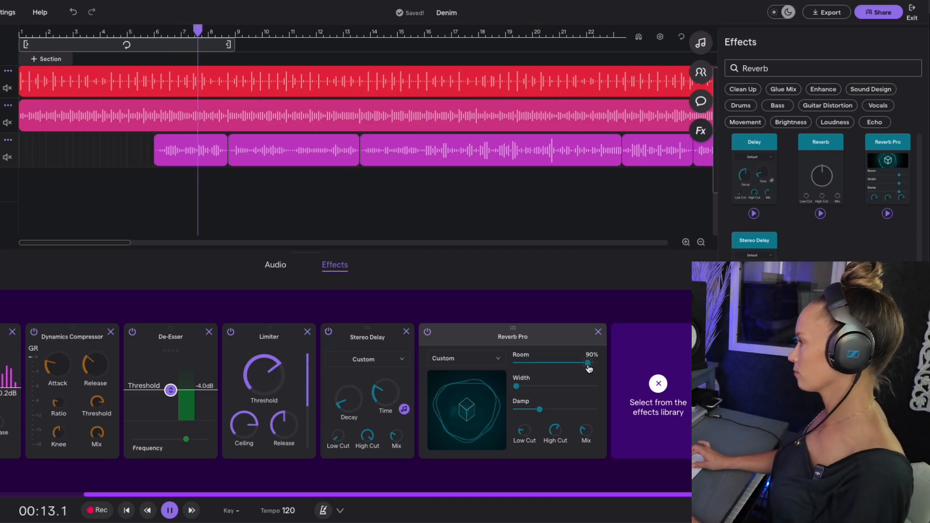
Try a smaller room, stronger damping and a higher mix in Reverb Pro, and remove the effect from the chain
{"action": "left_click_drag", "start_coordinate": [588, 367], "coordinate": [556, 370]}
{"action": "left_click_drag", "start_coordinate": [539, 411], "coordinate": [583, 410]}
{"action": "left_click_drag", "start_coordinate": [556, 363], "coordinate": [576, 365]}
{"action": "left_click_drag", "start_coordinate": [588, 437], "coordinate": [593, 411]}
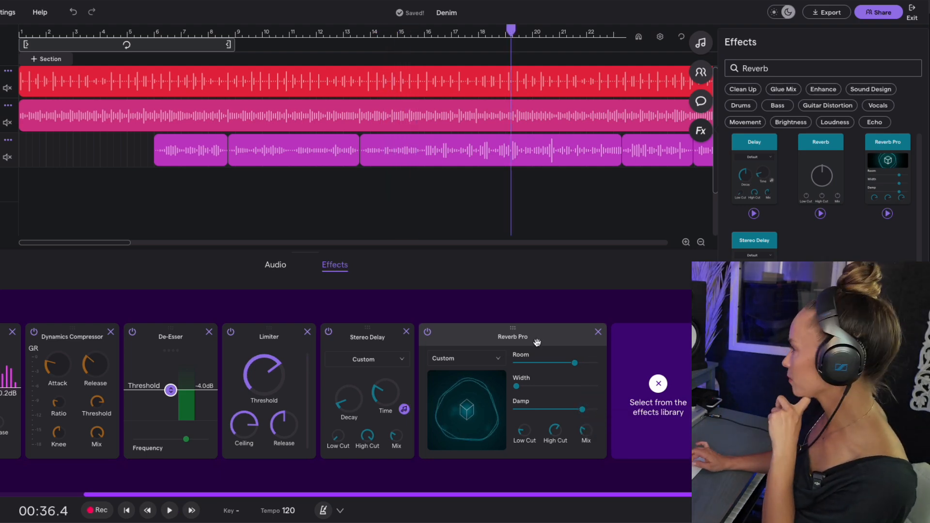
{"action": "left_click", "coordinate": [598, 332]}
Add the basic Reverb effect after the Stereo Delay and choose its Church preset
{"action": "left_click", "coordinate": [831, 166]}
{"action": "left_click", "coordinate": [566, 361]}
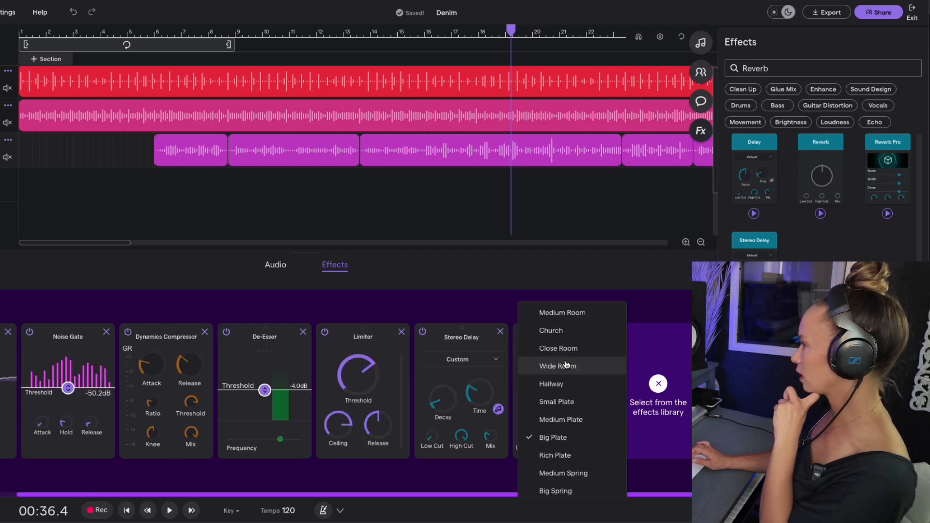
{"action": "left_click", "coordinate": [557, 330]}
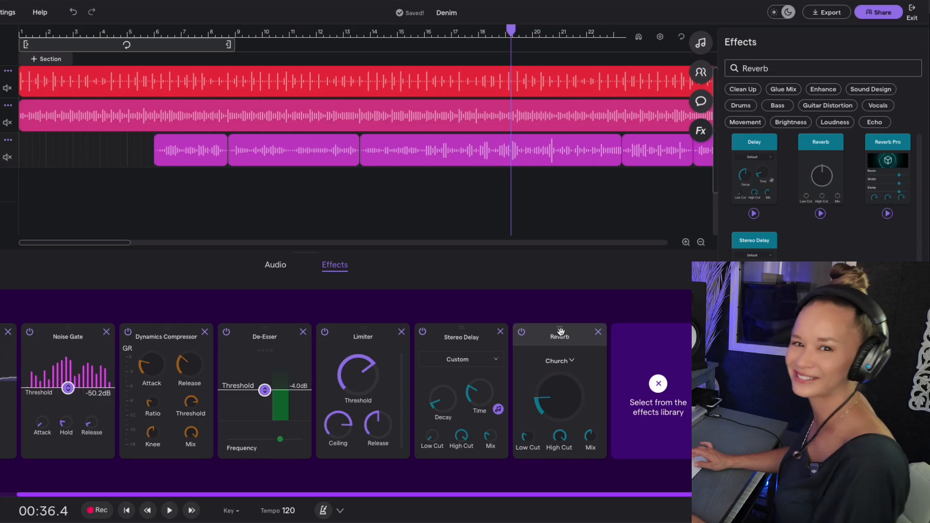
Raise the Church reverb's main amount while previewing the song, and lower its mix
{"action": "key", "text": "space"}
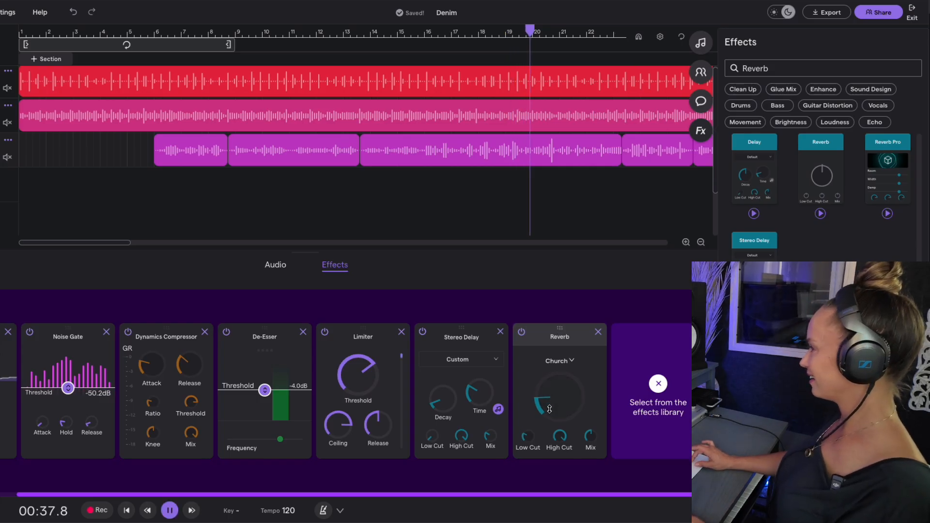
{"action": "left_click_drag", "start_coordinate": [560, 399], "coordinate": [546, 373]}
{"action": "key", "text": "space"}
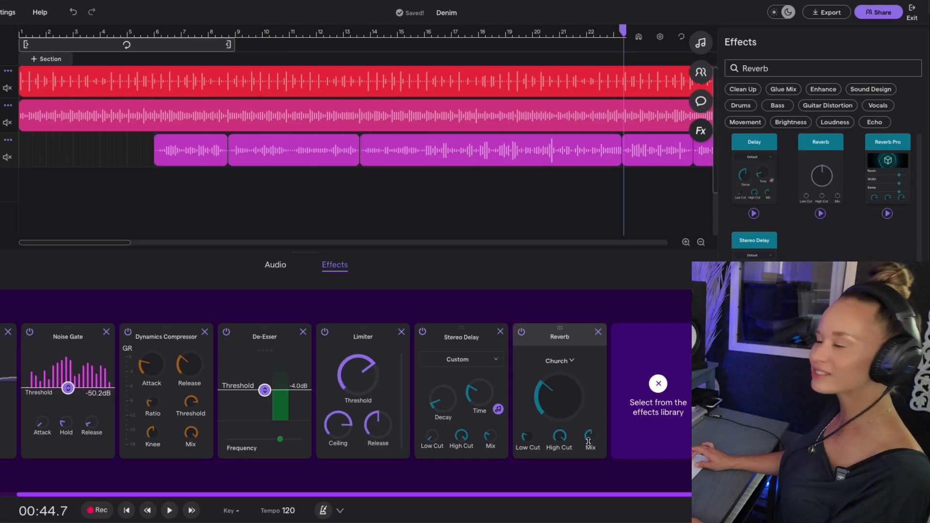
{"action": "left_click_drag", "start_coordinate": [589, 441], "coordinate": [575, 474]}
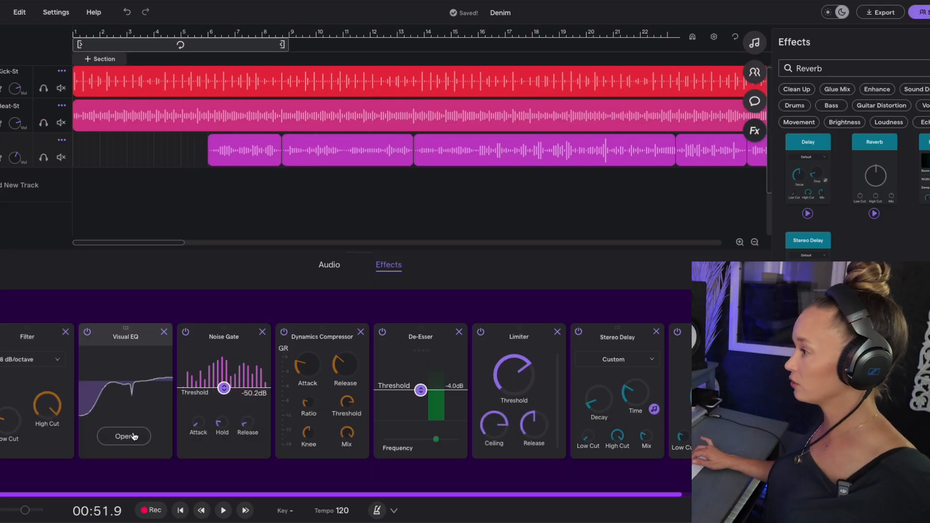
Review the Visual EQ's curve and close it, and look over the remaining effects in the chain
{"action": "left_click", "coordinate": [134, 437]}
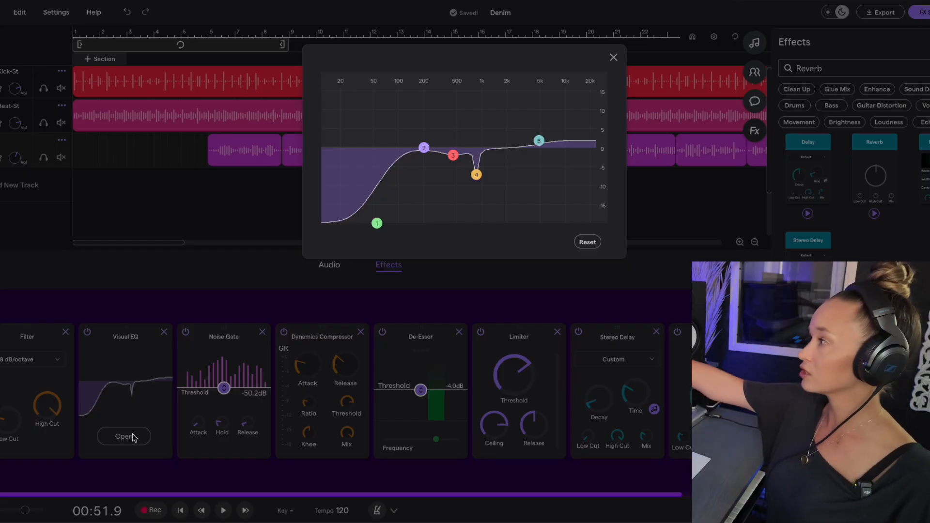
{"action": "left_click", "coordinate": [209, 406]}
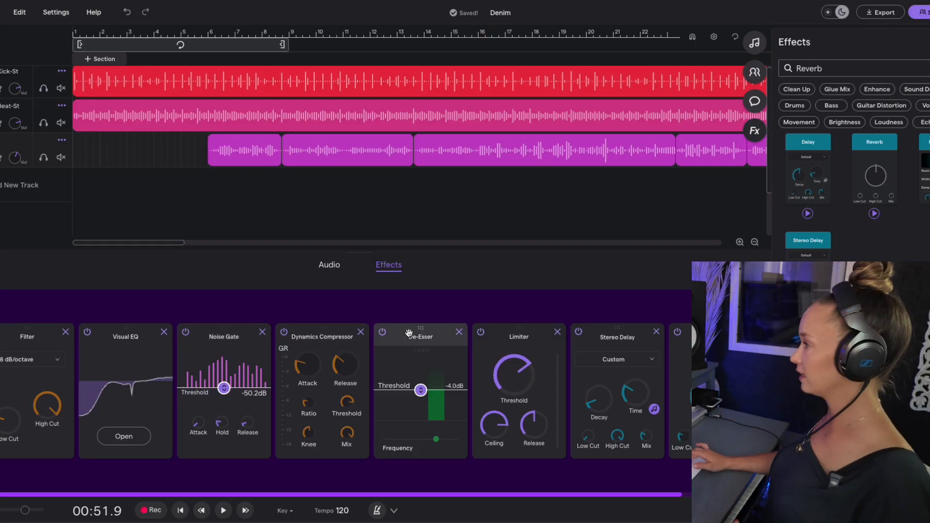
{"action": "scroll", "coordinate": [609, 347], "scroll_direction": "right", "scroll_amount": 2}
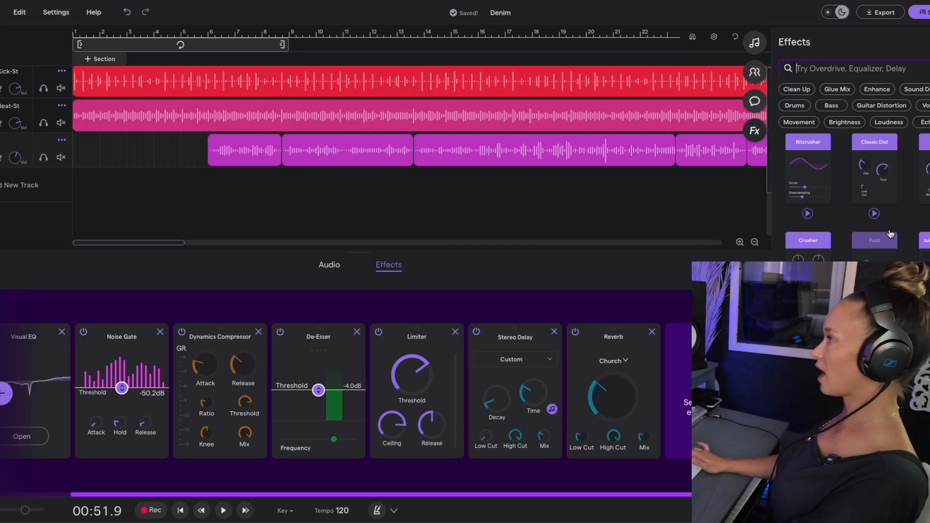
Try a Clipper between the Limiter and Stereo Delay, previewing it and lowering its amount and mix
{"action": "left_click", "coordinate": [926, 167]}
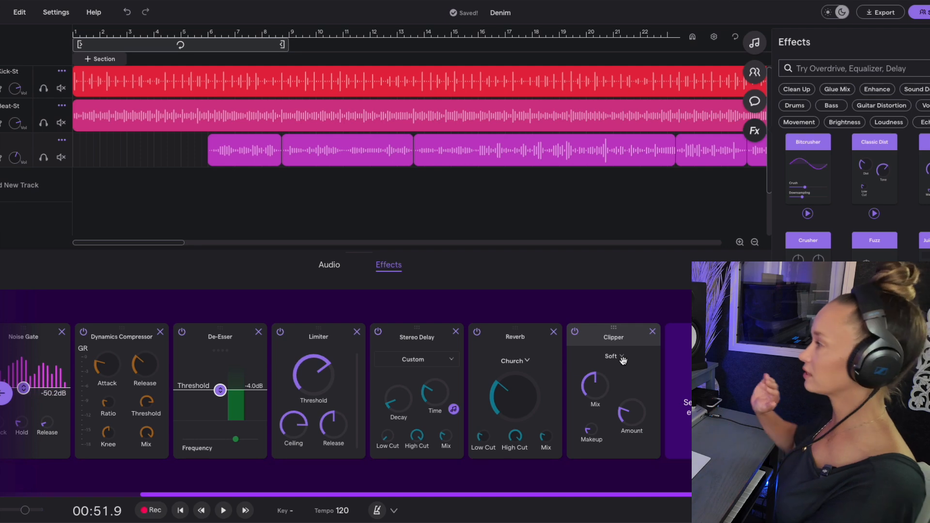
{"action": "left_click_drag", "start_coordinate": [613, 331], "coordinate": [417, 331]}
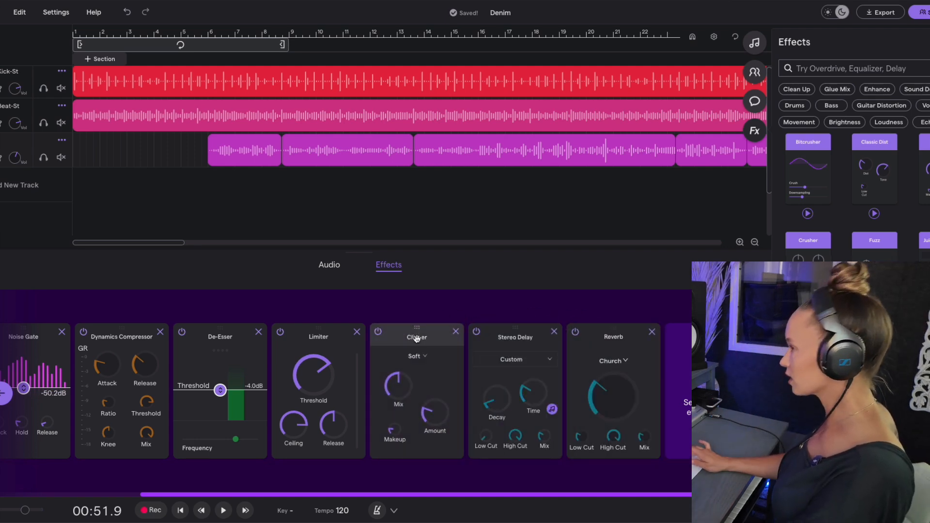
{"action": "key", "text": "space"}
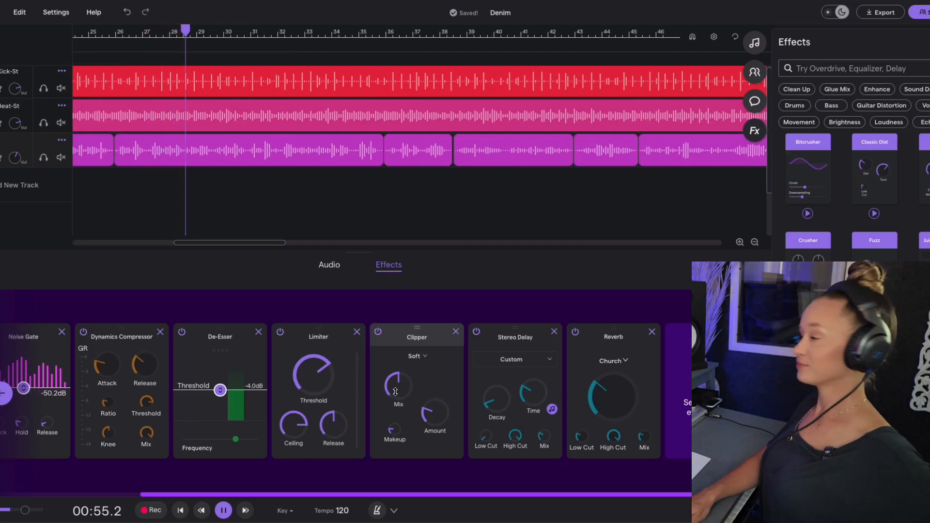
{"action": "key", "text": "space"}
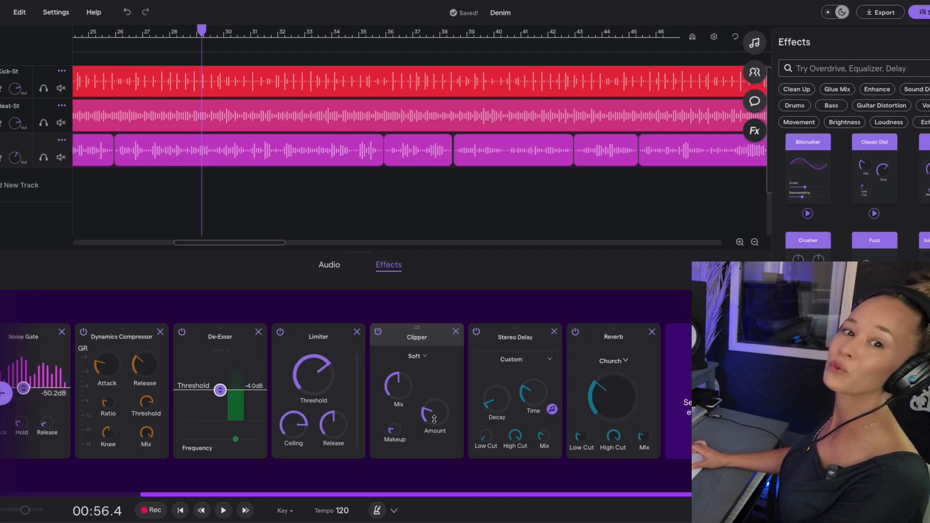
{"action": "left_click_drag", "start_coordinate": [434, 419], "coordinate": [432, 455]}
{"action": "left_click_drag", "start_coordinate": [392, 384], "coordinate": [387, 406]}
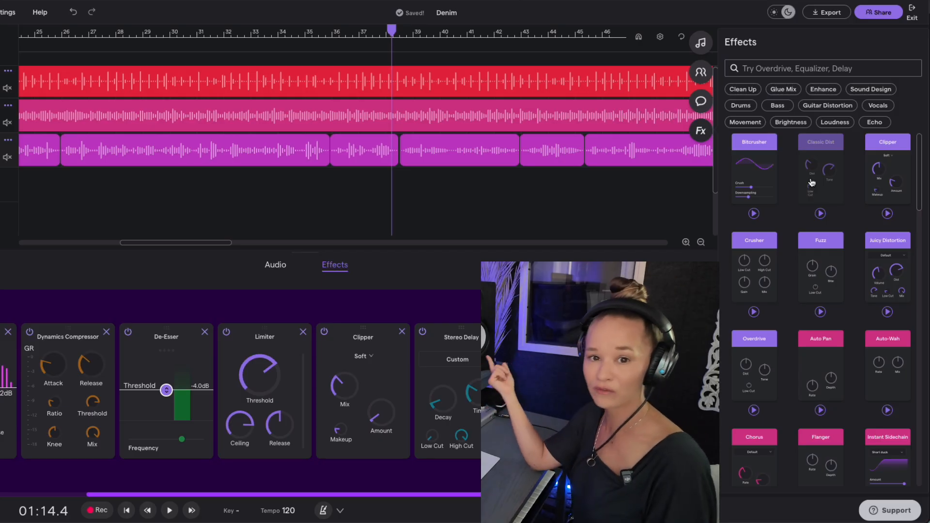
Try an Auto-Wah between the Limiter and Stereo Delay, reduce its mix during playback, and remove it
{"action": "scroll", "coordinate": [863, 250], "scroll_direction": "down", "scroll_amount": 4}
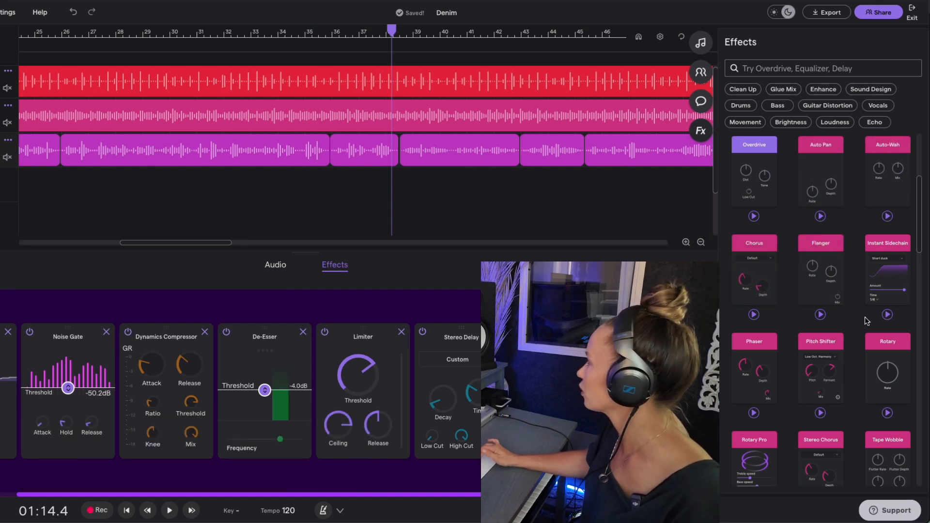
{"action": "scroll", "coordinate": [752, 383], "scroll_direction": "down", "scroll_amount": 3}
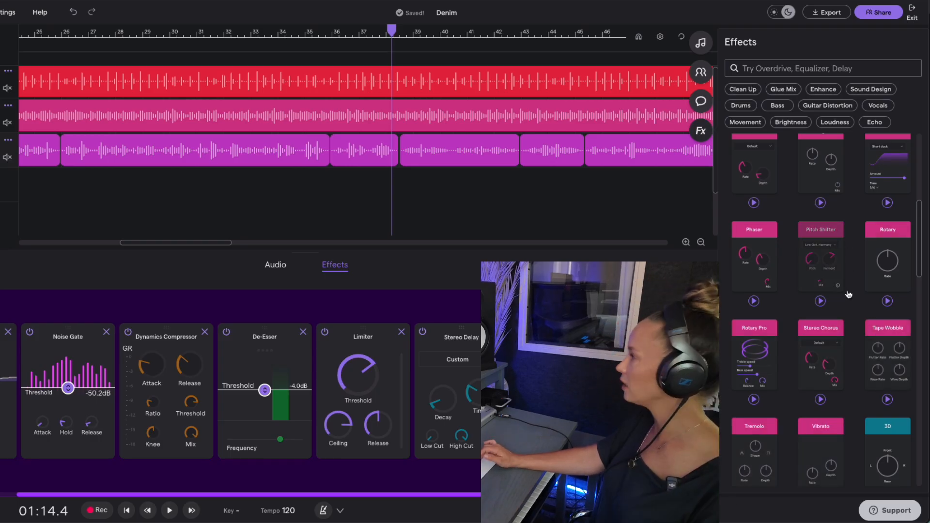
{"action": "scroll", "coordinate": [848, 294], "scroll_direction": "up", "scroll_amount": 3}
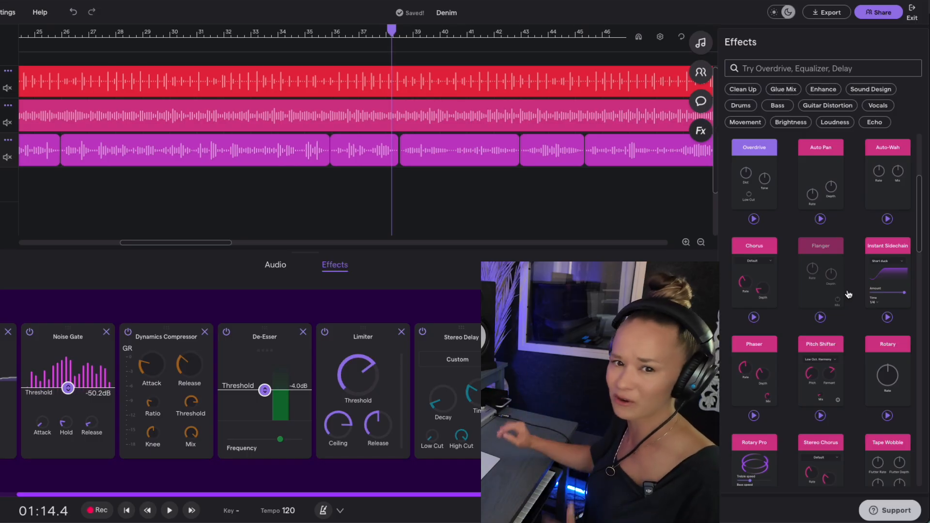
{"action": "left_click_drag", "start_coordinate": [888, 155], "coordinate": [340, 337]}
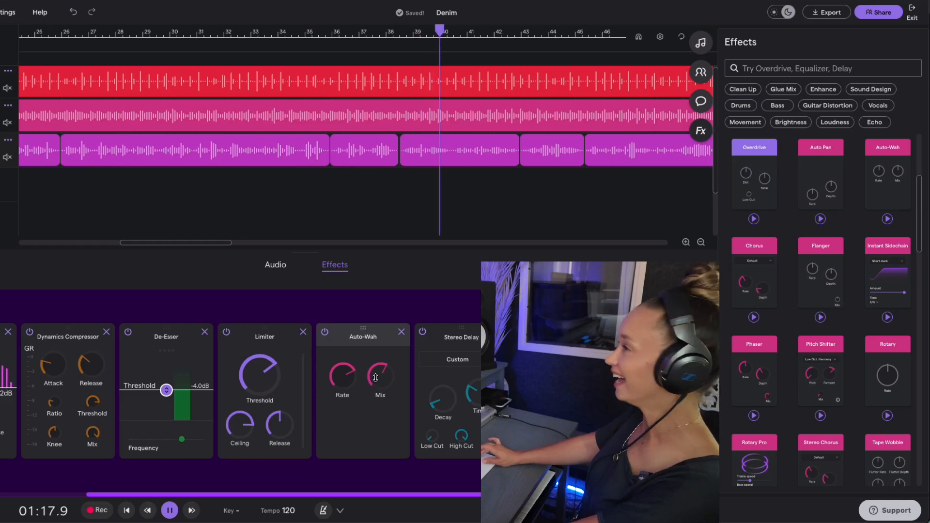
{"action": "left_click_drag", "start_coordinate": [375, 378], "coordinate": [377, 481]}
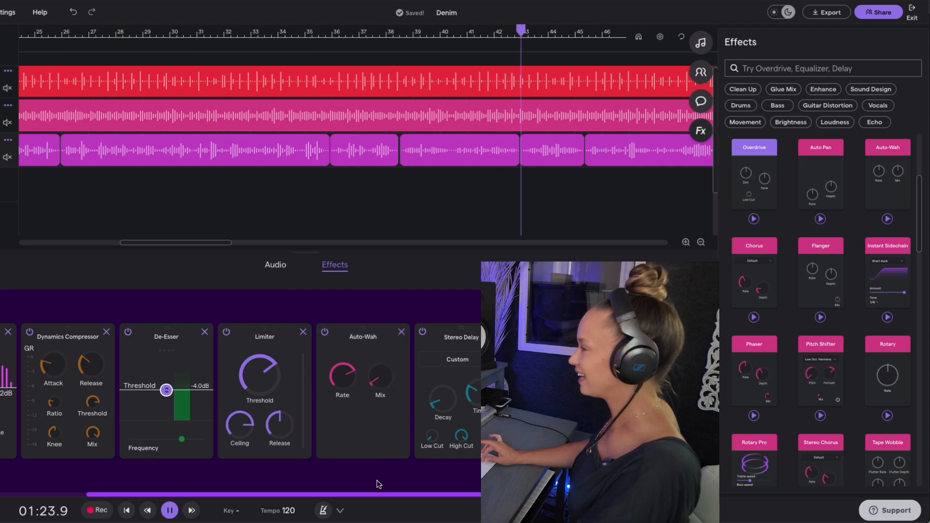
{"action": "key", "text": "space"}
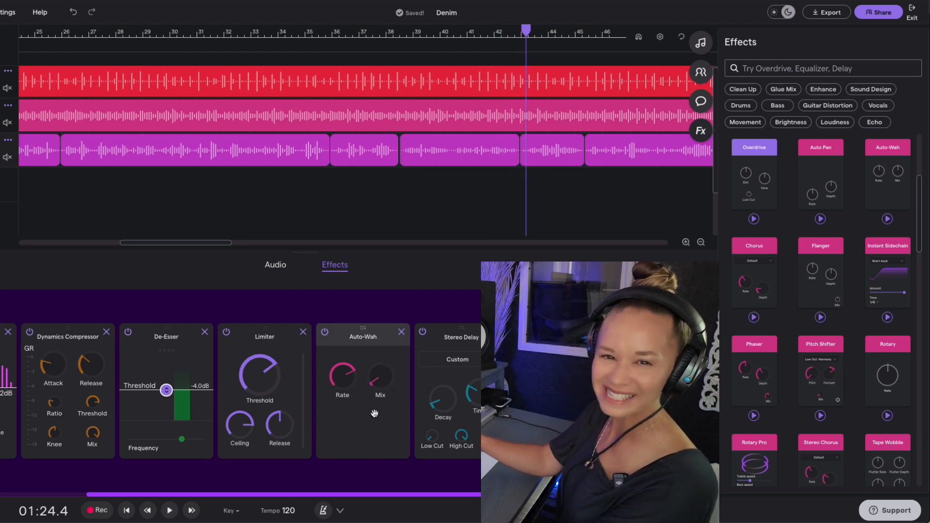
{"action": "left_click", "coordinate": [401, 332]}
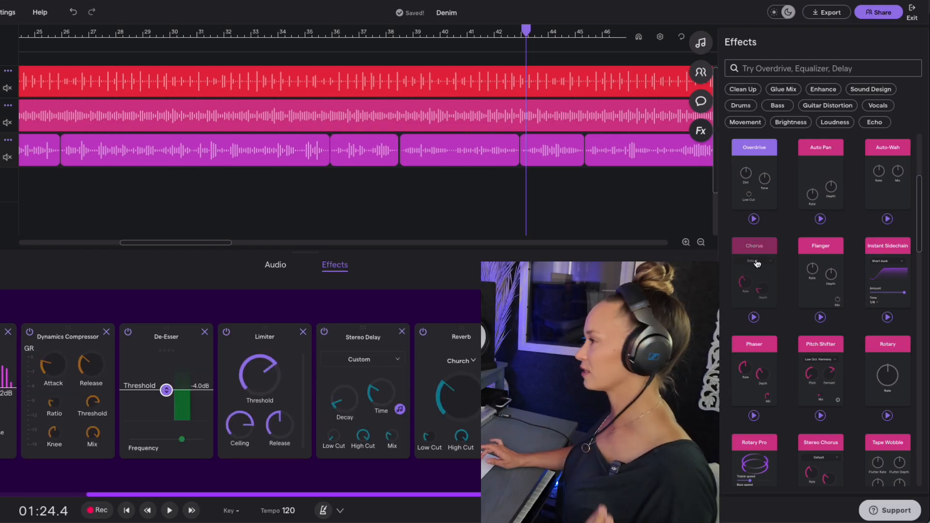
Place the Chorus effect between the Limiter and Stereo Delay, and lower its rate and depth while listening
{"action": "left_click_drag", "start_coordinate": [562, 337], "coordinate": [373, 337]}
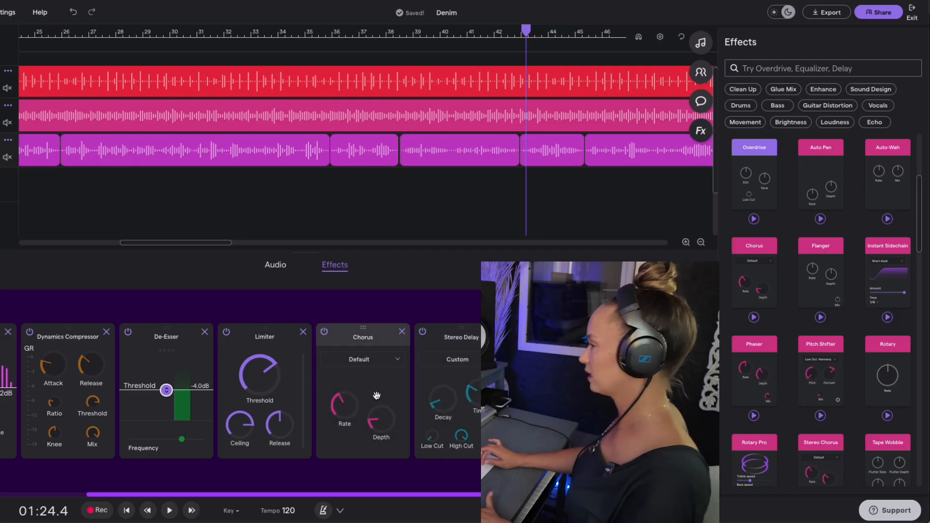
{"action": "key", "text": "space"}
{"action": "left_click_drag", "start_coordinate": [340, 402], "coordinate": [324, 440]}
{"action": "left_click_drag", "start_coordinate": [381, 421], "coordinate": [377, 441]}
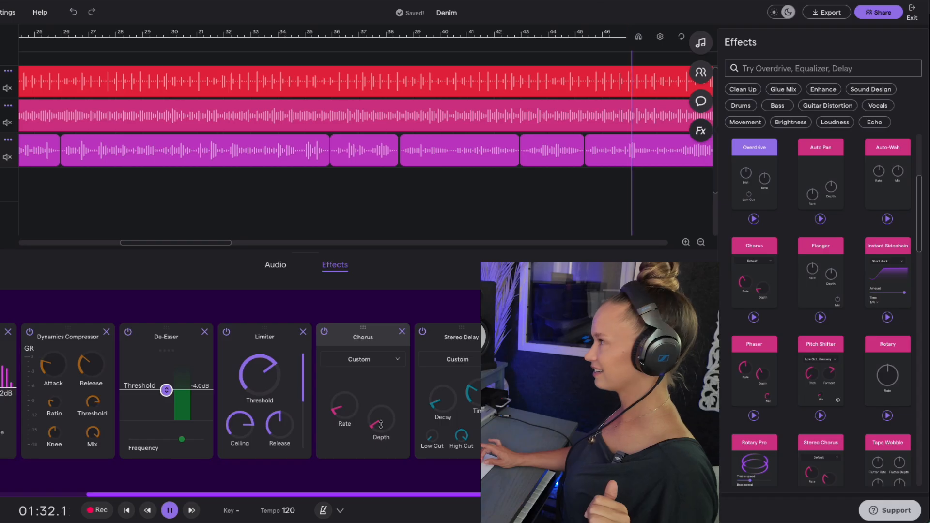
{"action": "left_click_drag", "start_coordinate": [381, 425], "coordinate": [379, 425]}
{"action": "key", "text": "space"}
Apply the Guitar - Velvet preset to the Chorus and play the song from around bar 60
{"action": "left_click", "coordinate": [397, 360]}
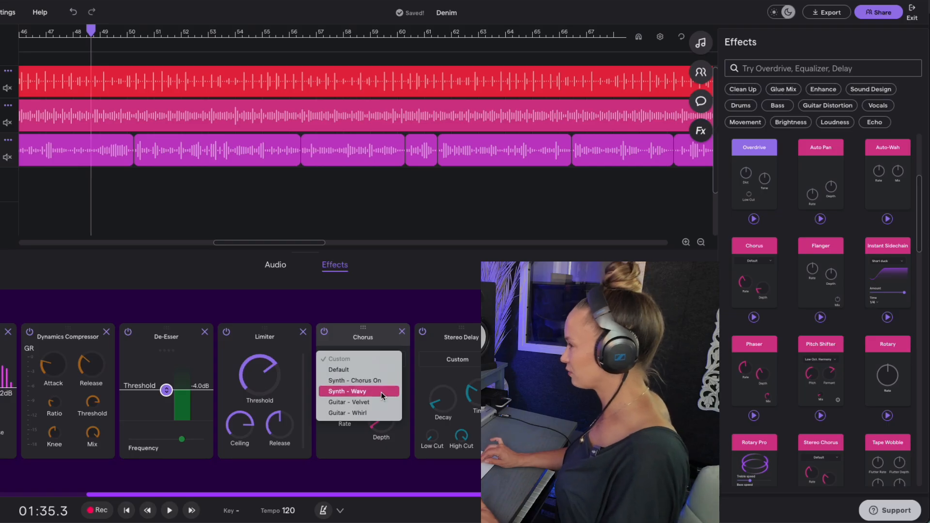
{"action": "left_click", "coordinate": [383, 402]}
{"action": "left_click", "coordinate": [397, 360]}
{"action": "left_click", "coordinate": [420, 221]}
{"action": "key", "text": "space"}
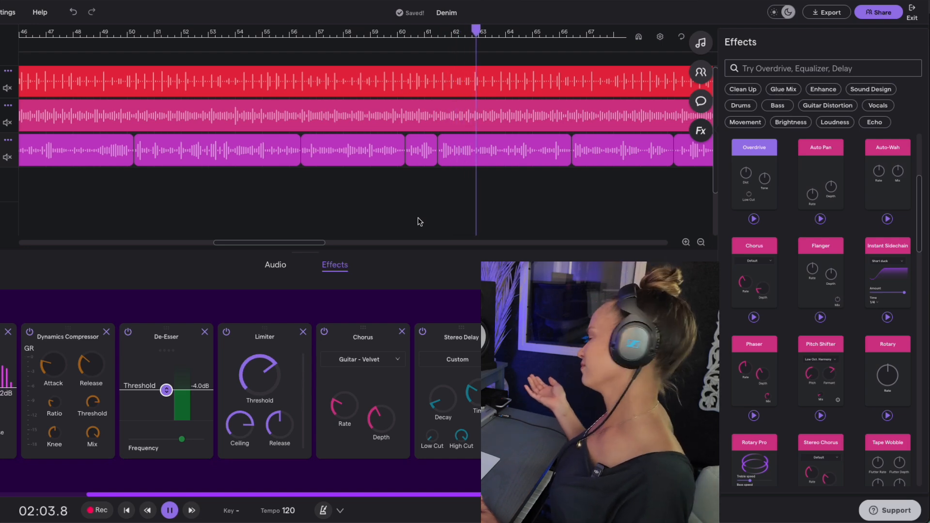
Stop playback, remove the Chorus from the vocal chain, and listen to the song without it
{"action": "key", "text": "space"}
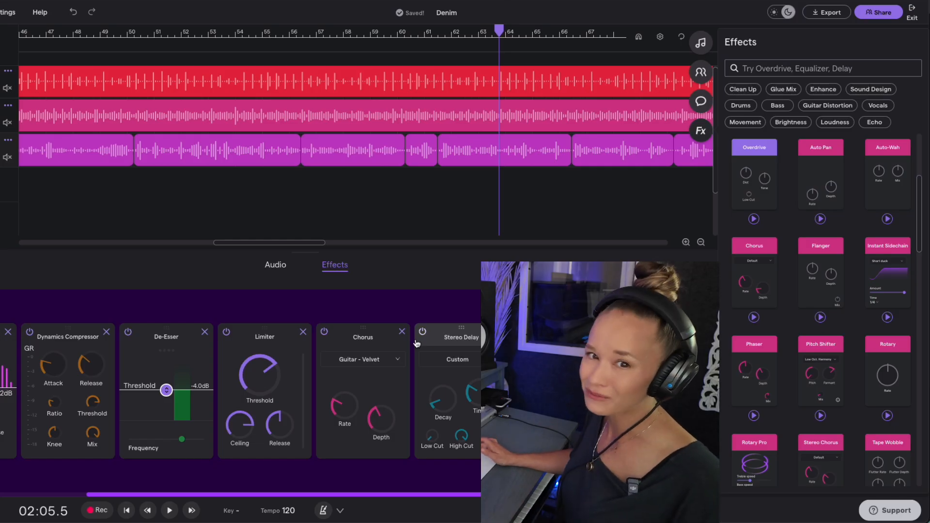
{"action": "scroll", "coordinate": [416, 343], "scroll_direction": "left", "scroll_amount": 2}
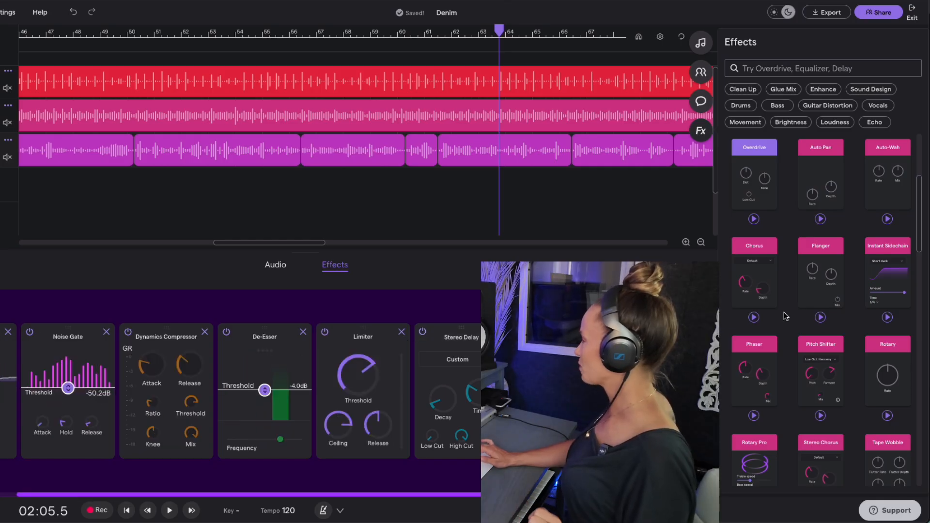
{"action": "scroll", "coordinate": [886, 391], "scroll_direction": "down", "scroll_amount": 1}
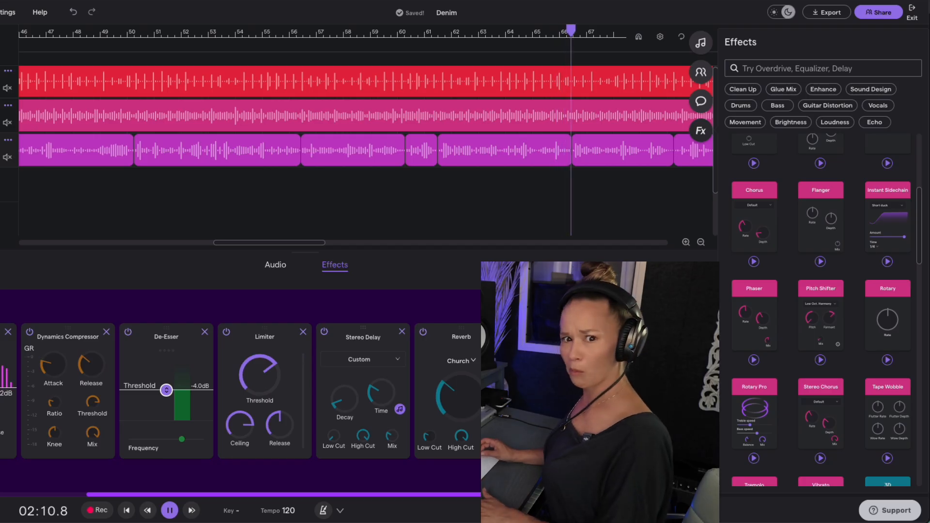
{"action": "key", "text": "space"}
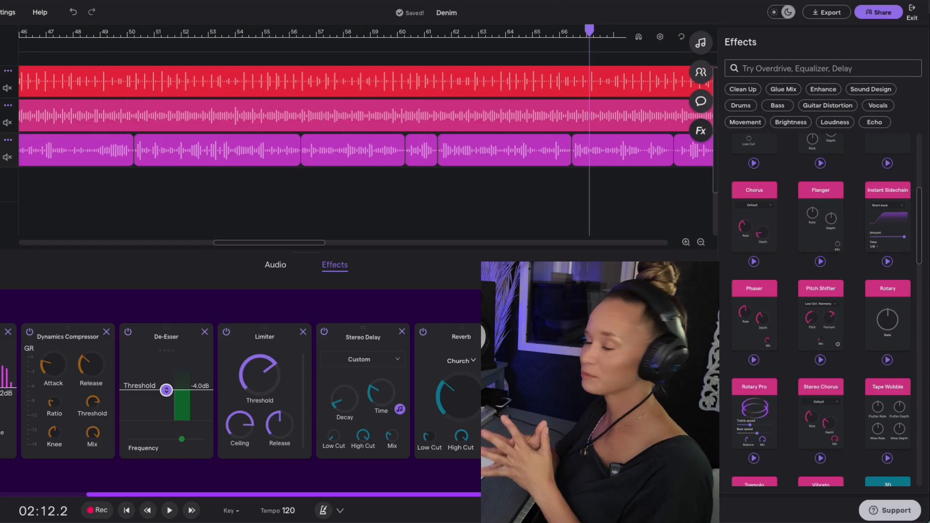
Add the Vocal Clarity effect from the effects library between the De-Esser and the Limiter
{"action": "scroll", "coordinate": [901, 156], "scroll_direction": "down", "scroll_amount": 1}
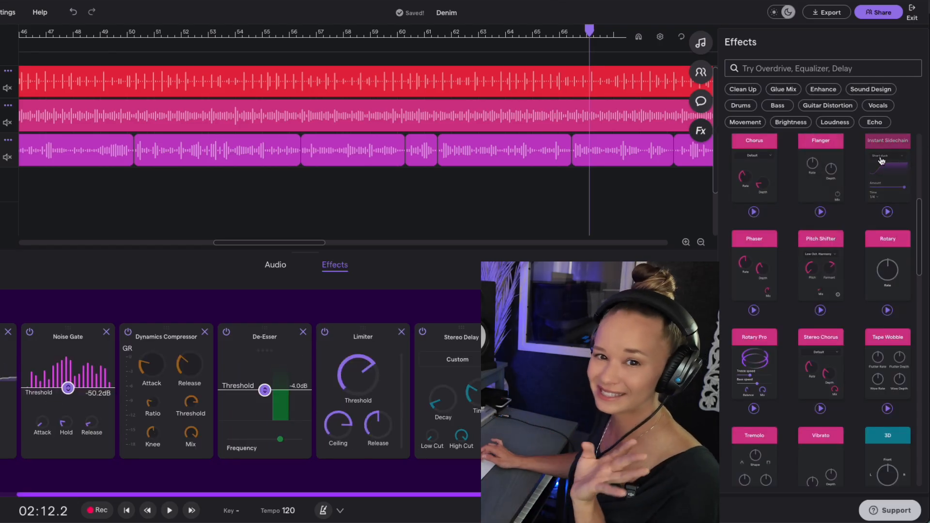
{"action": "scroll", "coordinate": [867, 291], "scroll_direction": "down", "scroll_amount": 10}
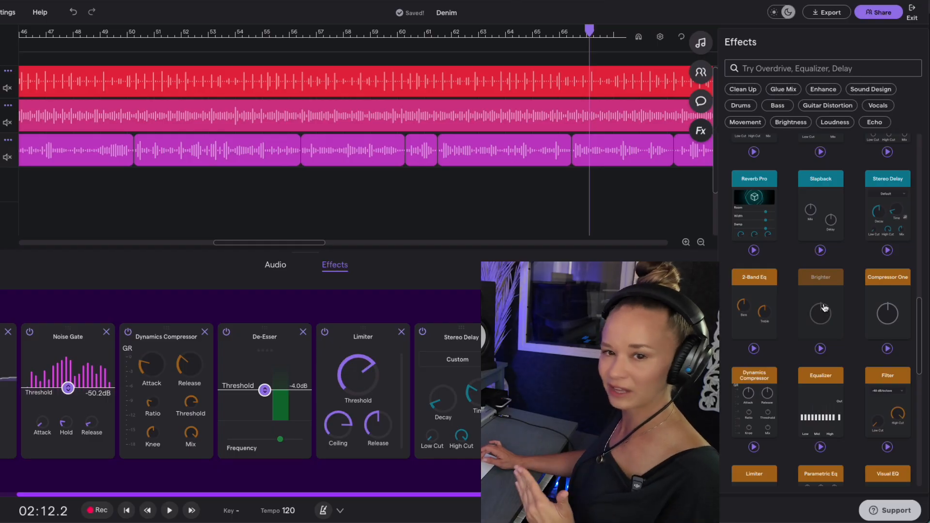
{"action": "scroll", "coordinate": [824, 308], "scroll_direction": "down", "scroll_amount": 7}
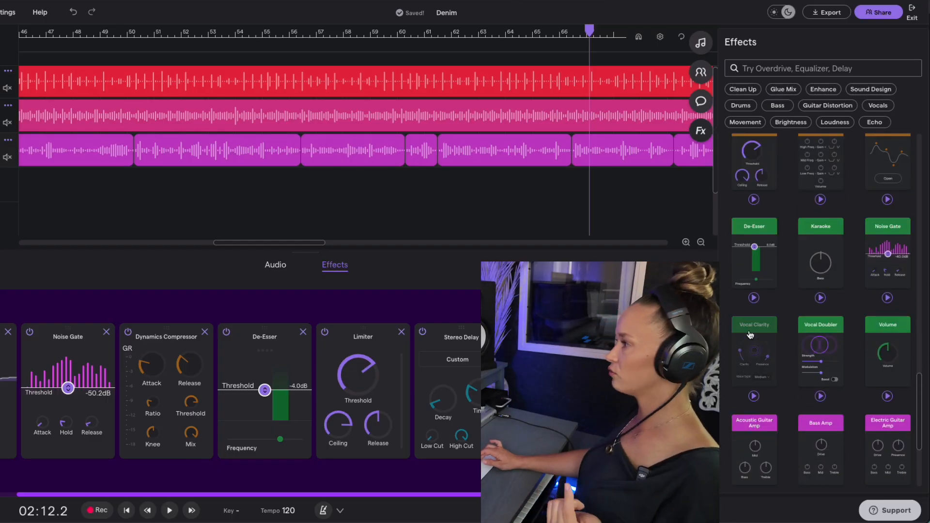
{"action": "left_click", "coordinate": [750, 334]}
{"action": "left_click_drag", "start_coordinate": [559, 328], "coordinate": [276, 322]}
Play the song while slightly lowering the Vocal Clarity effect's clarity and raising its presence
{"action": "key", "text": "space"}
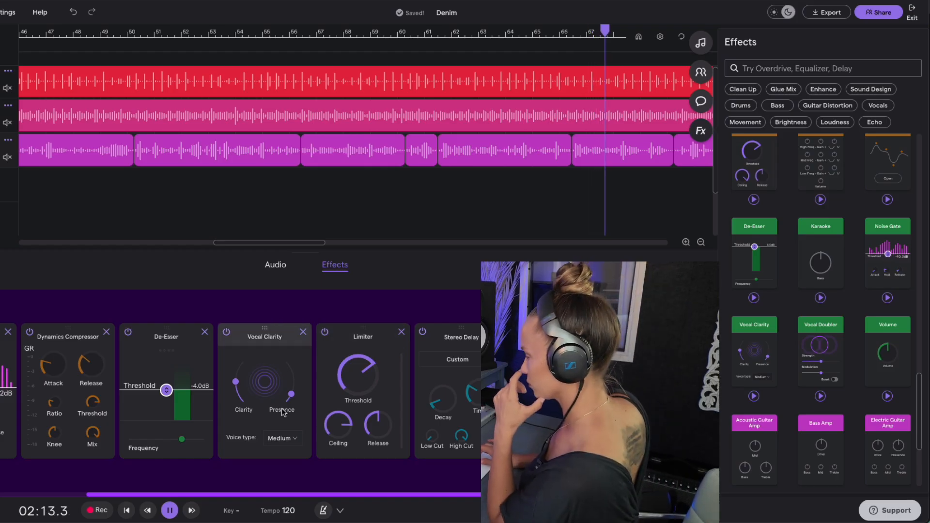
{"action": "mouse_move", "coordinate": [235, 382]}
{"action": "left_mouse_down"}
{"action": "mouse_move", "coordinate": [244, 411]}
{"action": "mouse_move", "coordinate": [235, 384]}
{"action": "left_mouse_up"}
{"action": "left_click_drag", "start_coordinate": [290, 394], "coordinate": [294, 380]}
{"action": "key", "text": "space"}
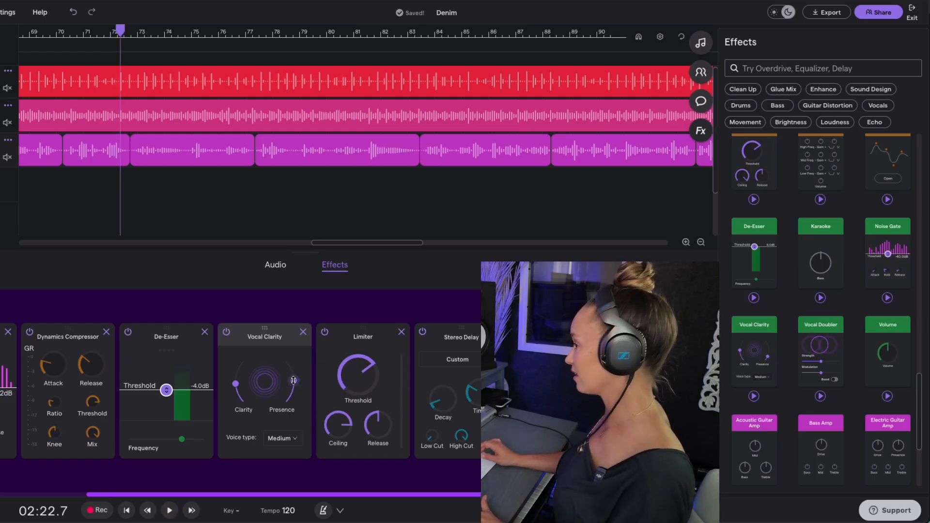
Set the Vocal Clarity effect's voice type to High
{"action": "left_click", "coordinate": [283, 439]}
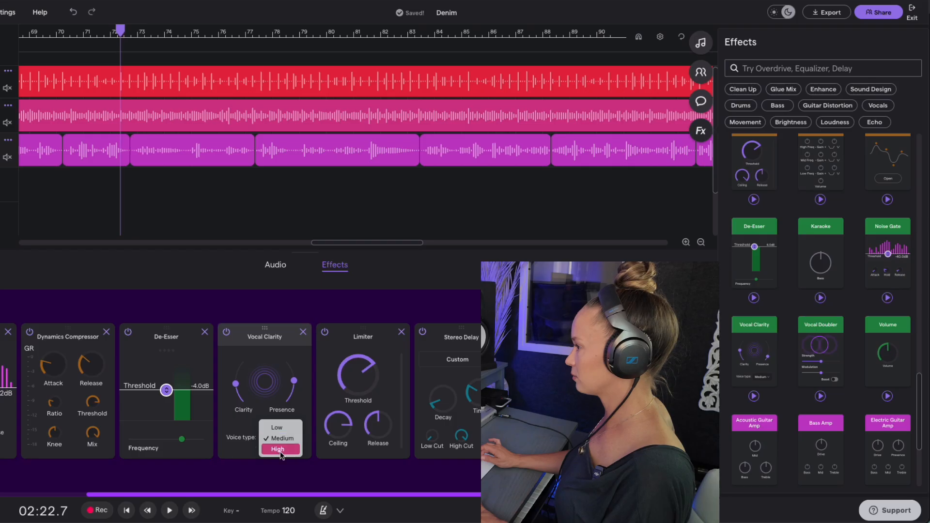
{"action": "left_click", "coordinate": [279, 449]}
{"action": "left_click", "coordinate": [293, 436]}
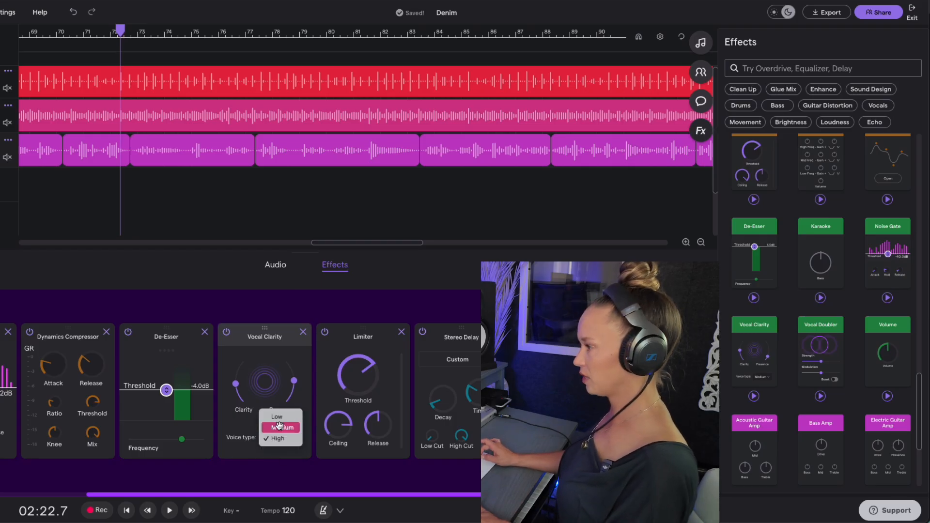
{"action": "left_click", "coordinate": [239, 428]}
{"action": "left_click", "coordinate": [280, 437]}
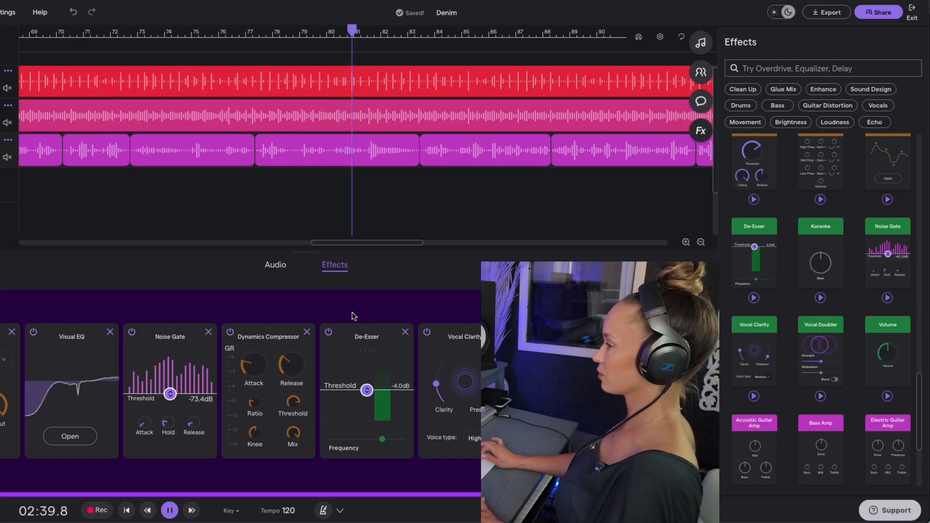
Switch the bypassed vocal effects back on one by one during playback, from the Filter through the Reverb
{"action": "scroll", "coordinate": [354, 379], "scroll_direction": "right", "scroll_amount": 5}
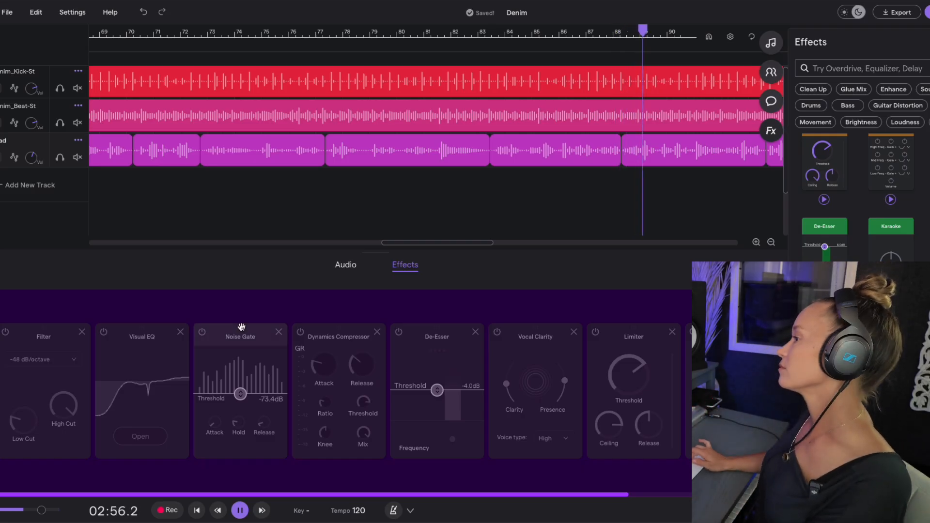
{"action": "left_click", "coordinate": [7, 334]}
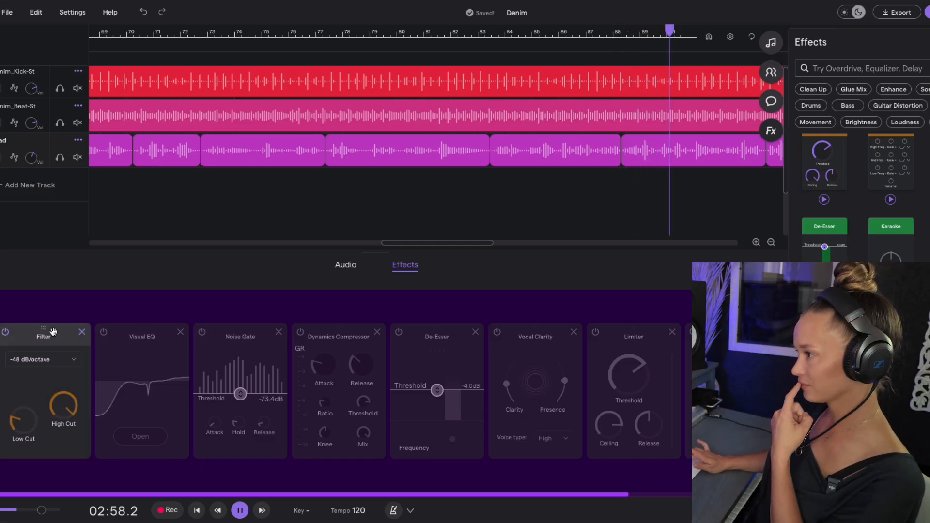
{"action": "left_click", "coordinate": [103, 333]}
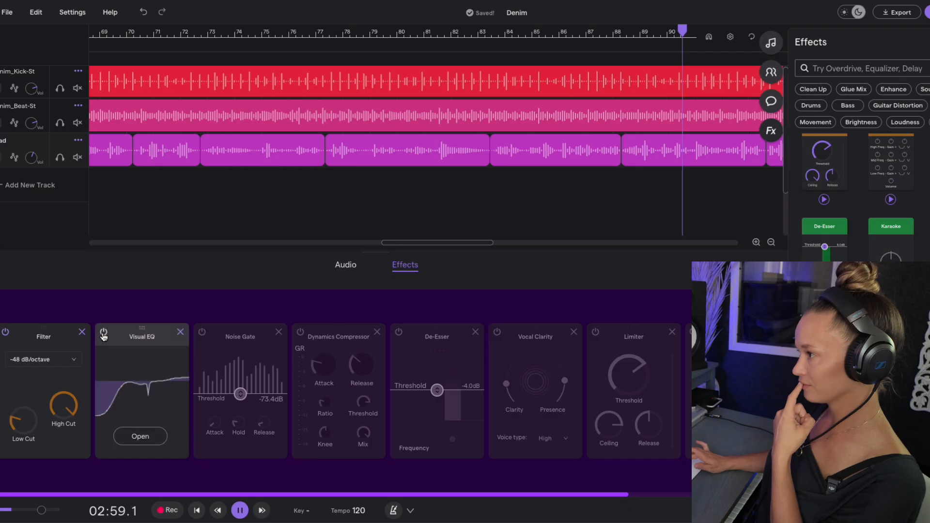
{"action": "left_click", "coordinate": [202, 332]}
{"action": "left_click", "coordinate": [299, 333]}
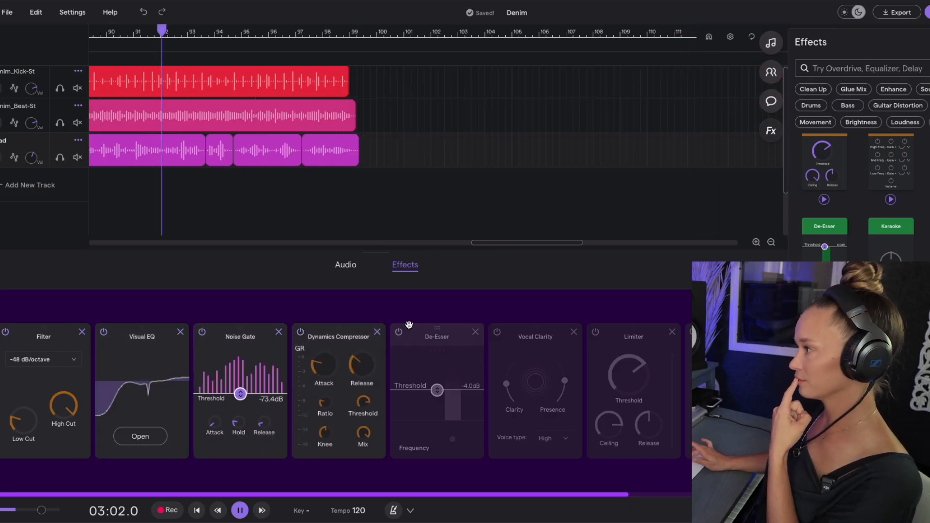
{"action": "left_click", "coordinate": [399, 332]}
{"action": "left_click", "coordinate": [497, 333]}
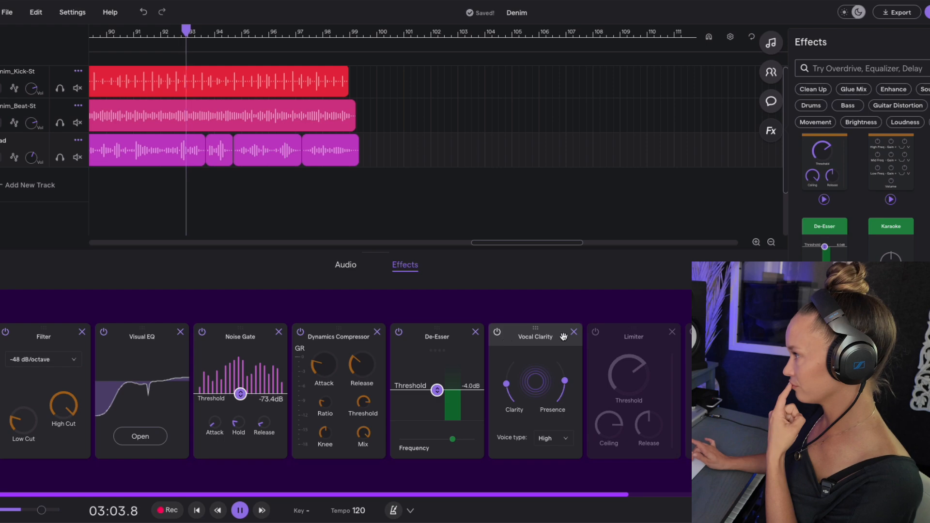
{"action": "left_click", "coordinate": [596, 333]}
{"action": "left_click", "coordinate": [692, 332]}
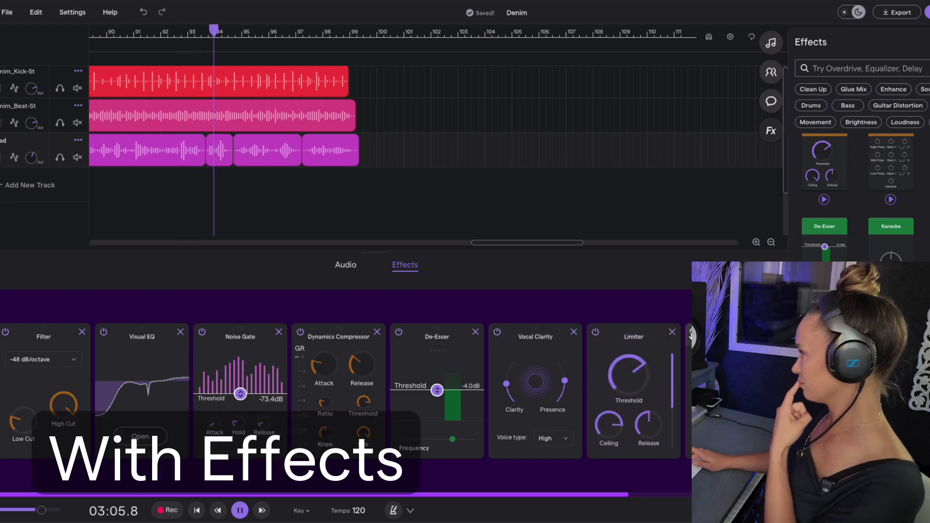
{"action": "left_click", "coordinate": [591, 333]}
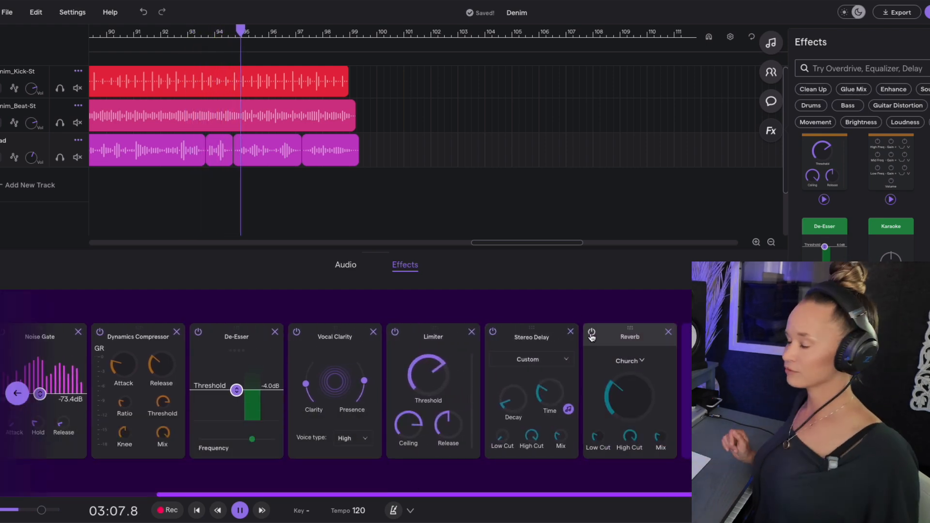